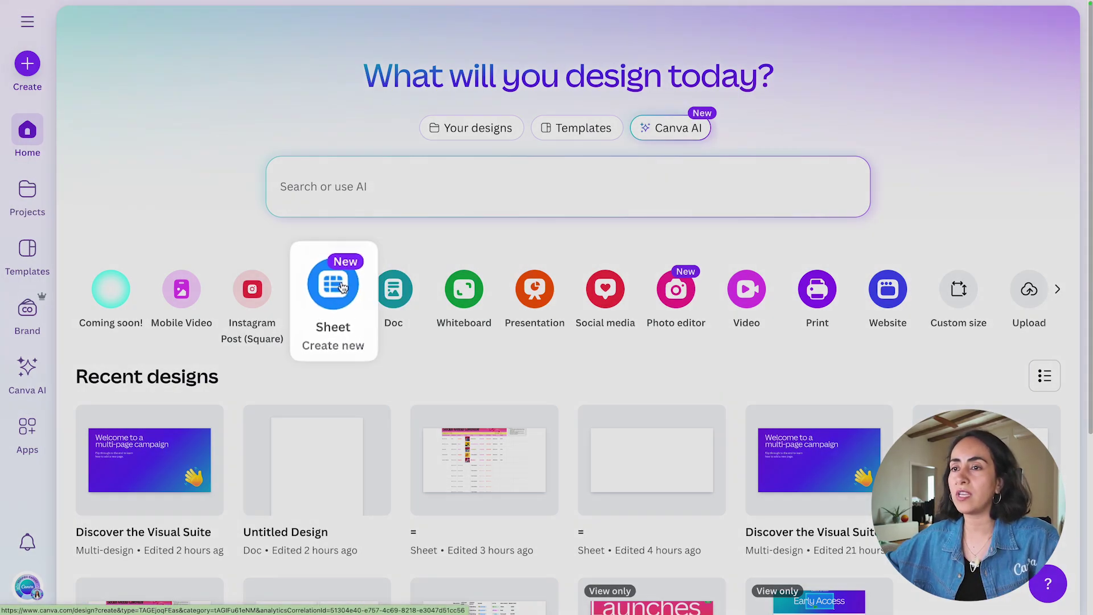
Step: Create a new blank sheet and start importing data from a file
click(341, 293)
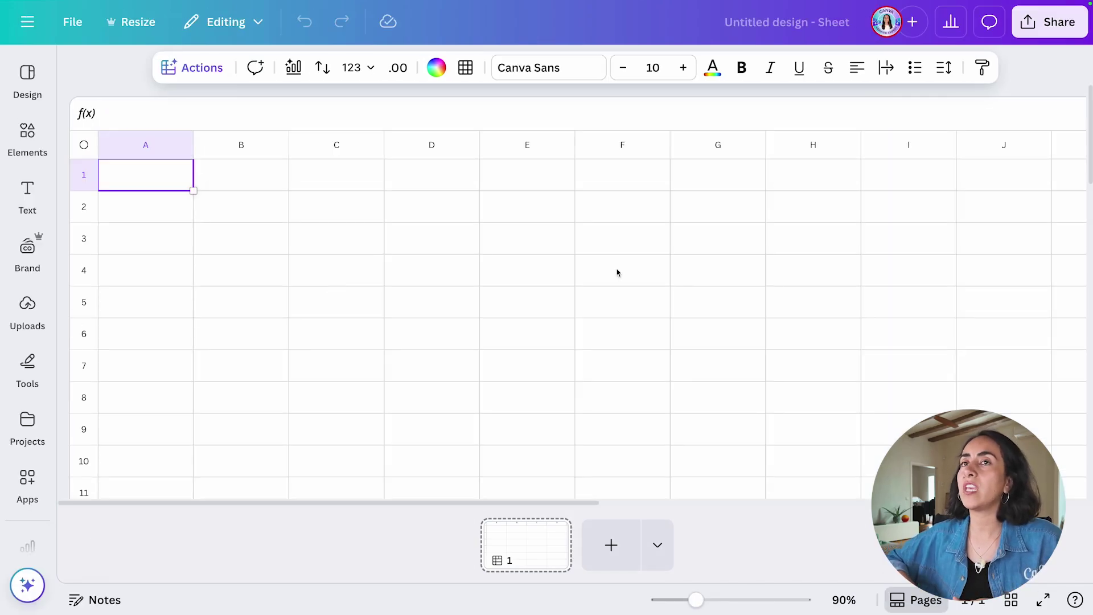
click(205, 67)
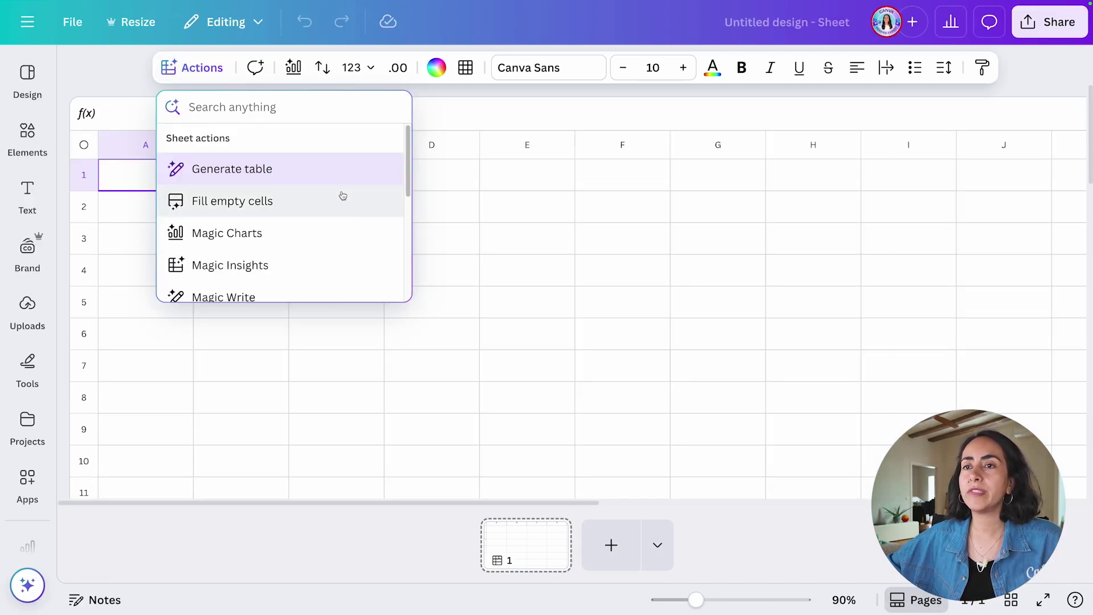
scroll(339, 193, down, 3)
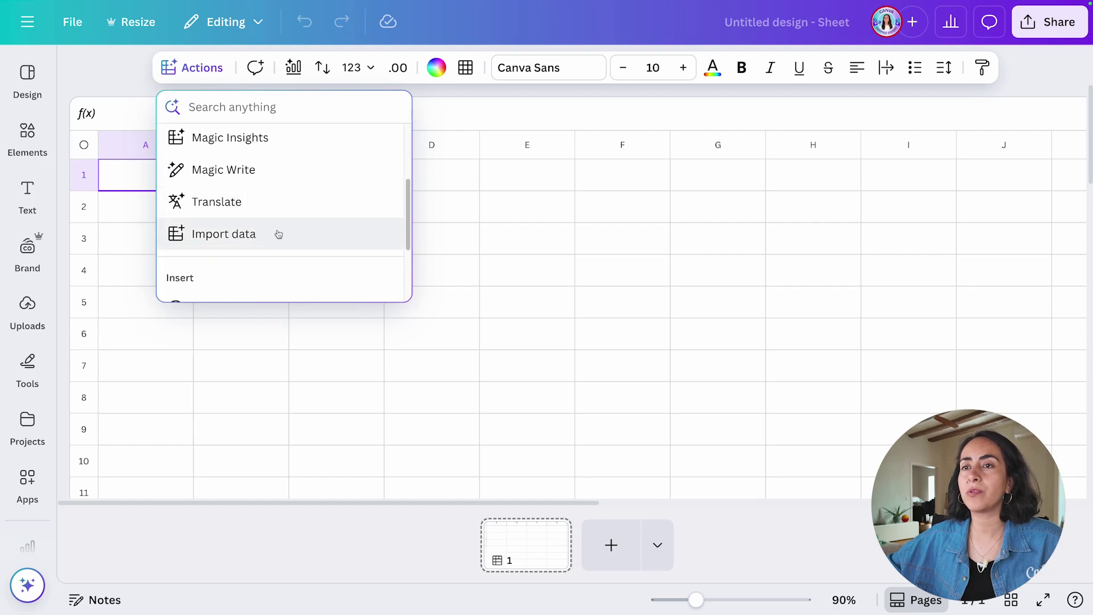
click(278, 234)
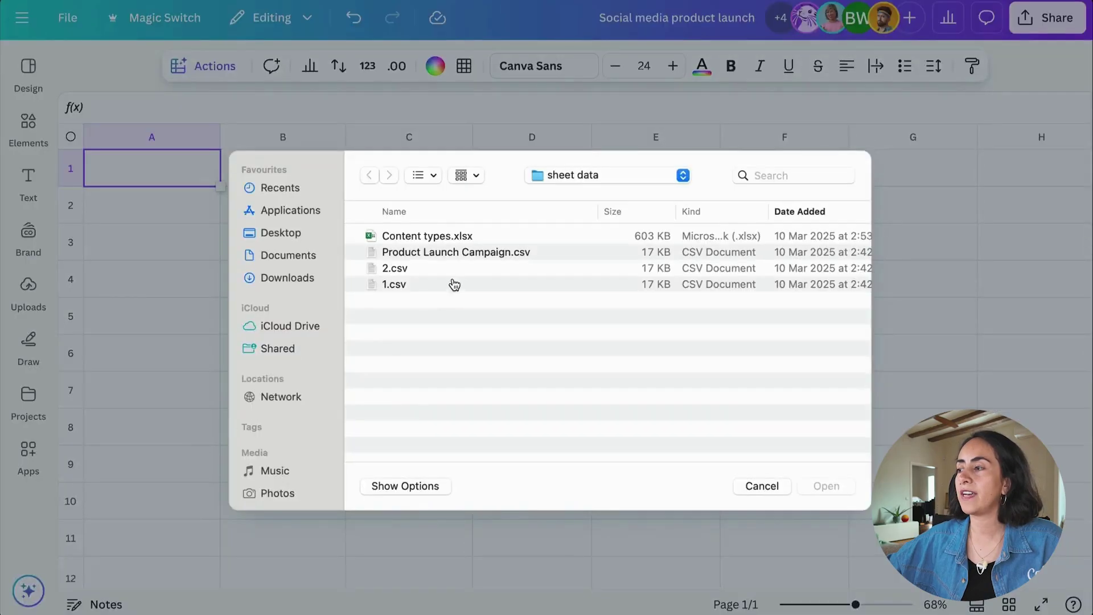
Step: Import Product Launch Campaign.csv so it replaces the blank page
click(481, 255)
click(823, 486)
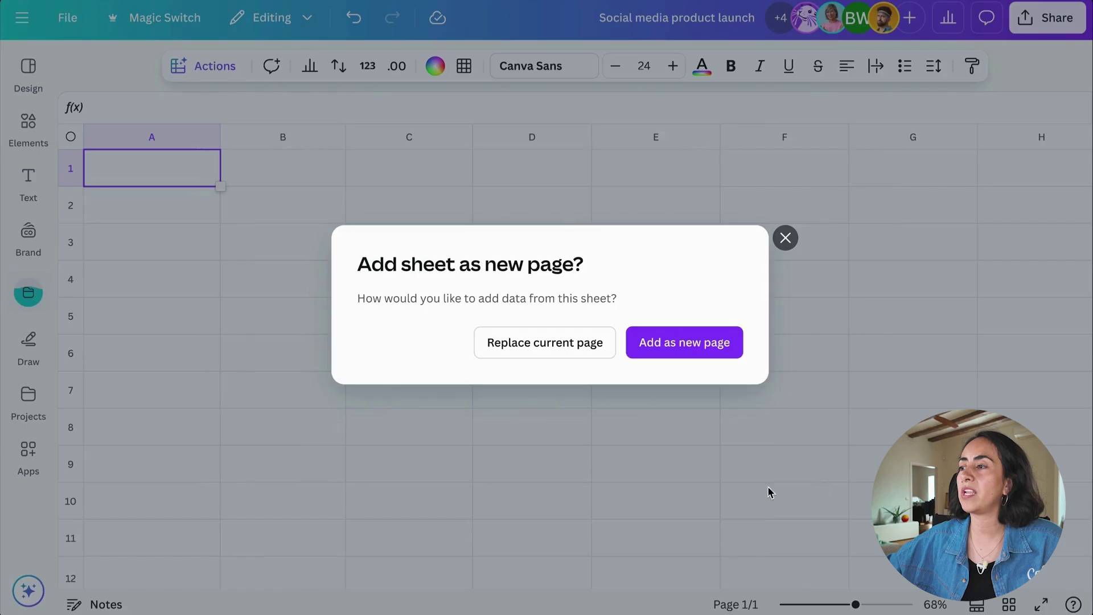
click(578, 350)
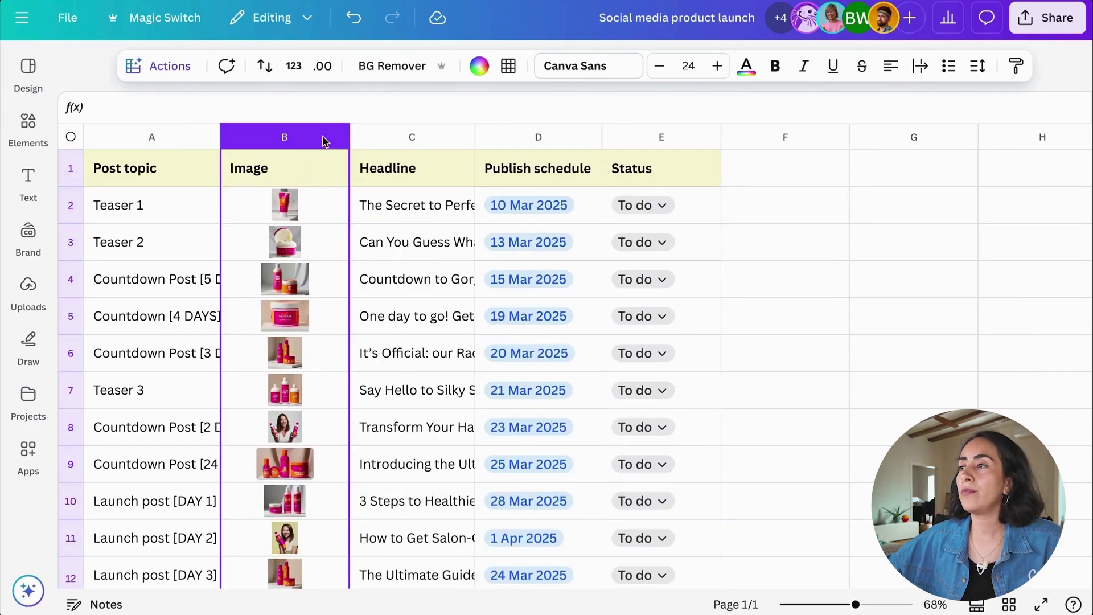
Step: Remove backgrounds from all column B product images and preview the Teaser 2 result
click(379, 69)
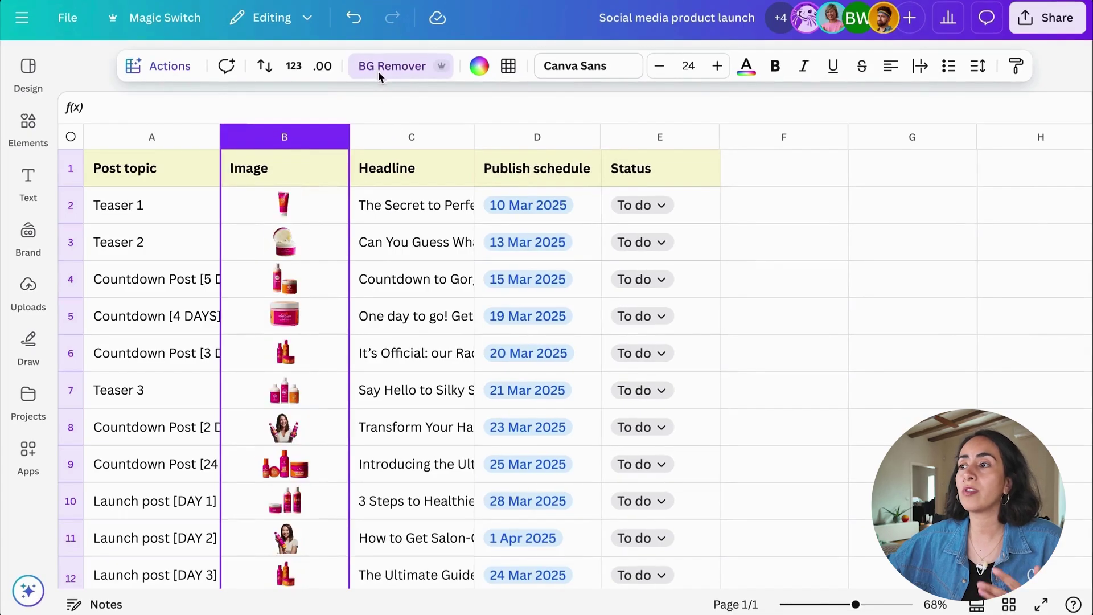
click(314, 258)
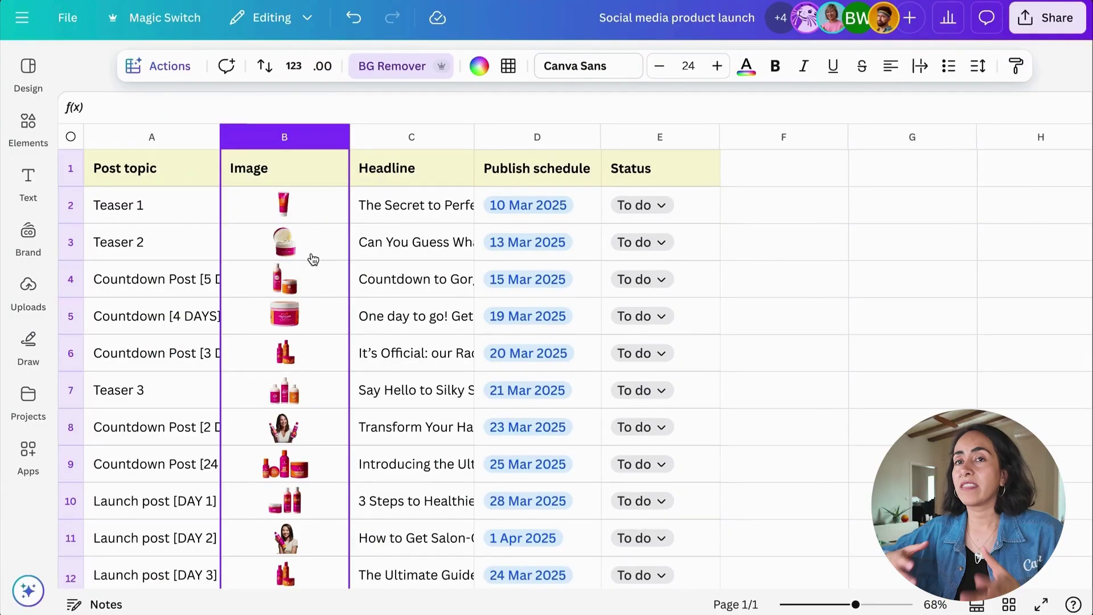
click(307, 255)
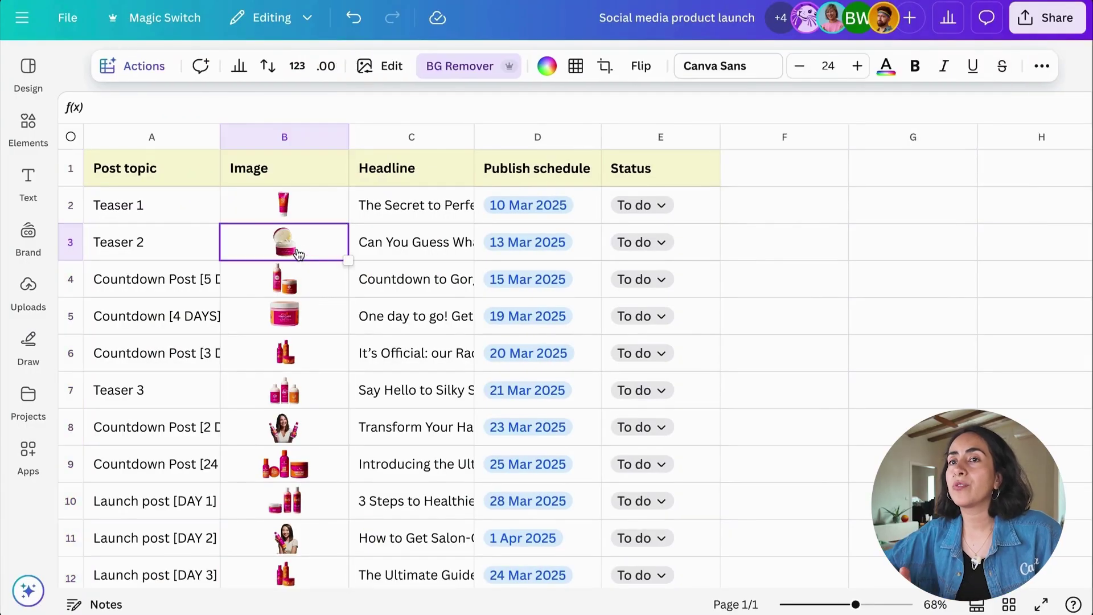
click(322, 245)
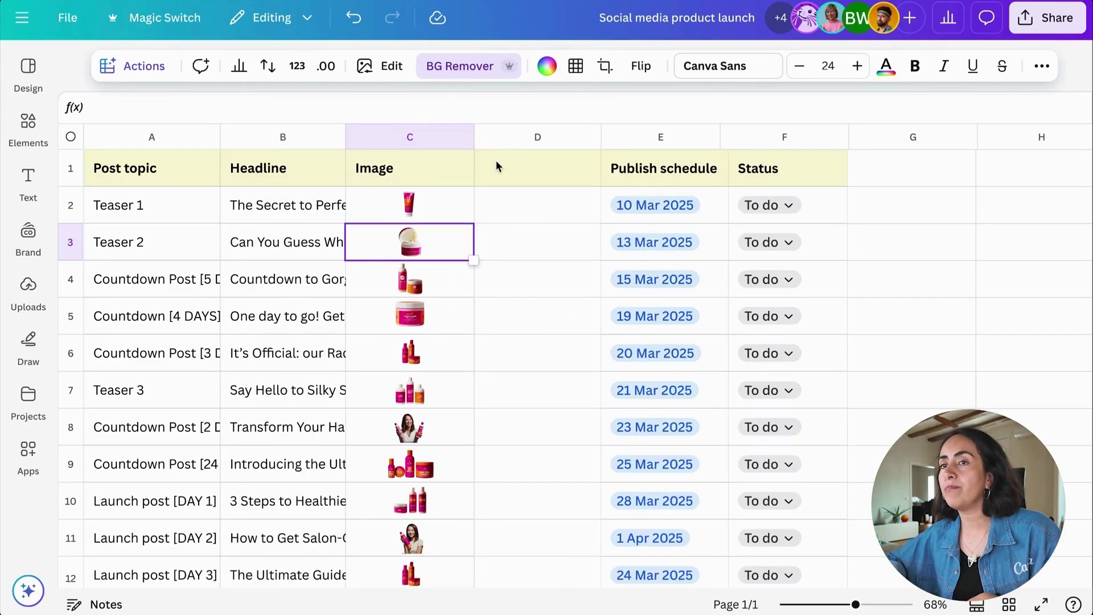
Step: Autofill the empty Alt column with AI taglines like 'Get Ready for Your Best Hair Yet!'
click(495, 143)
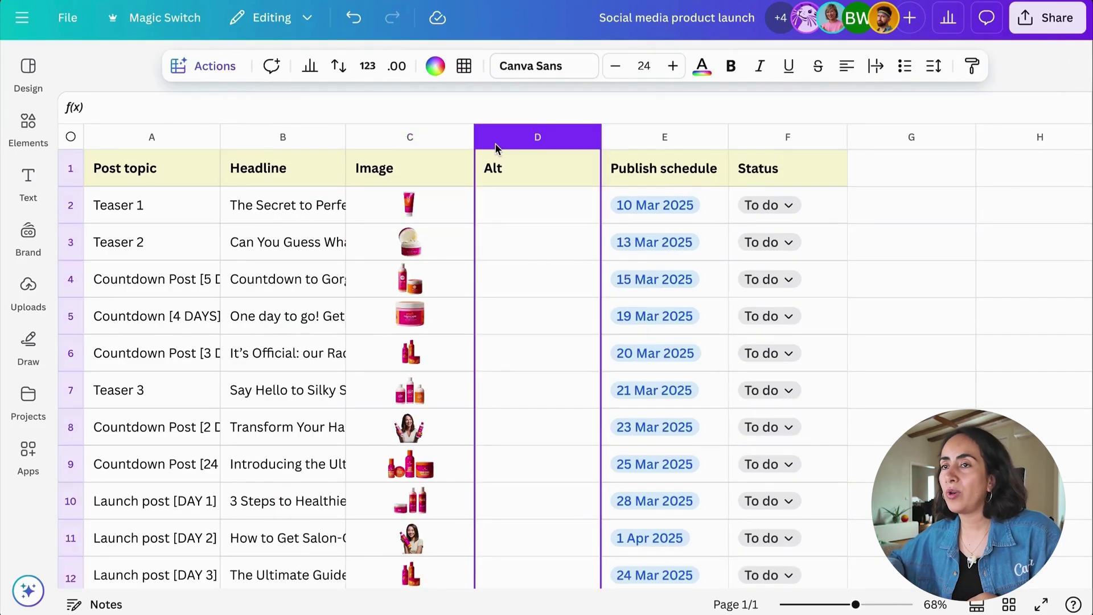
click(222, 66)
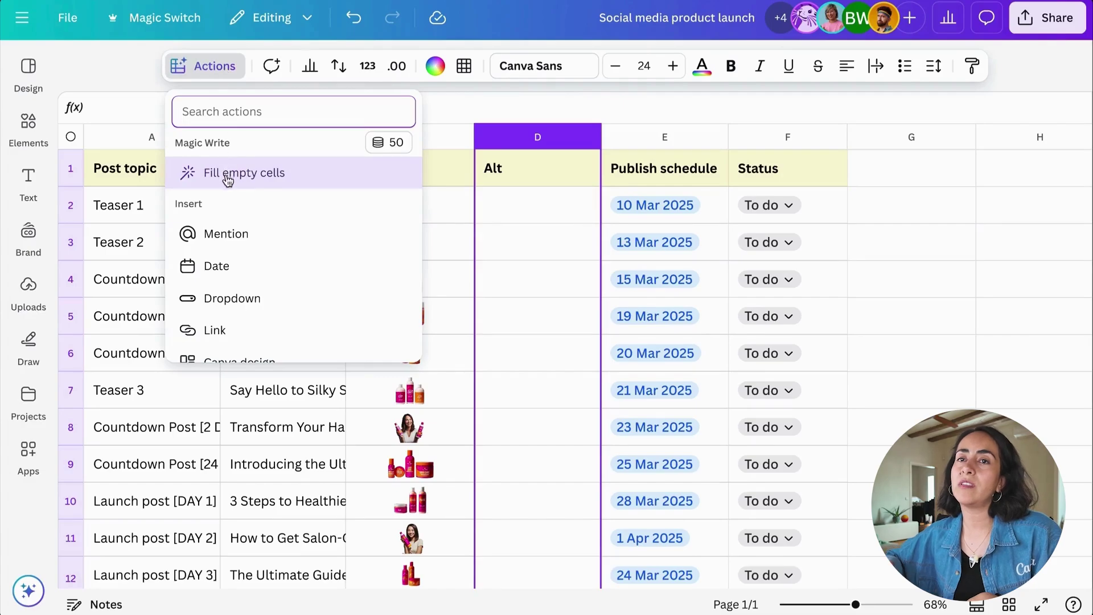
click(269, 177)
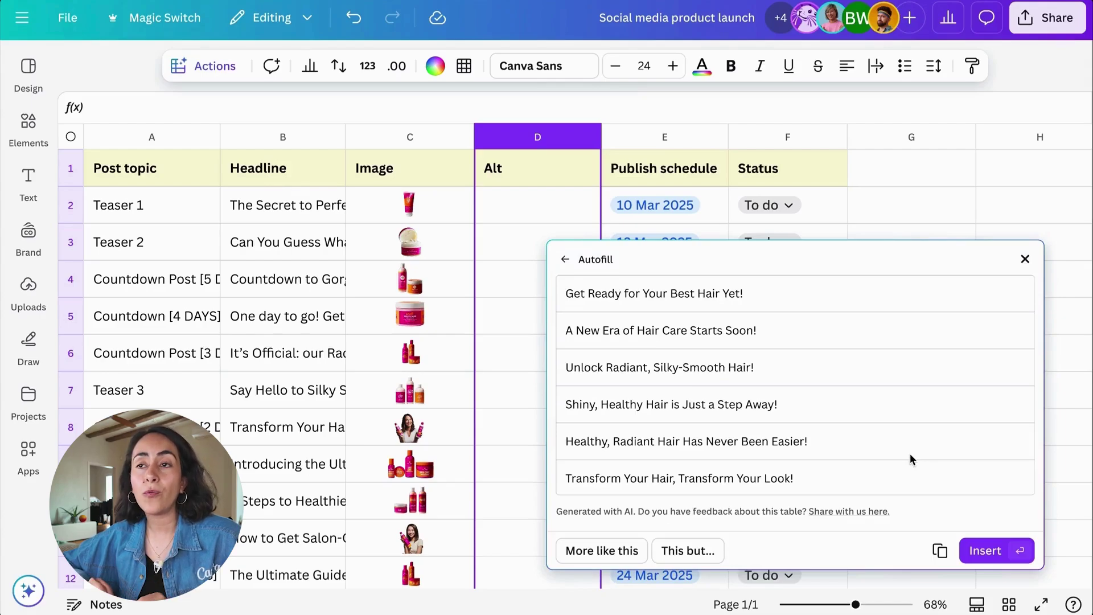
click(985, 556)
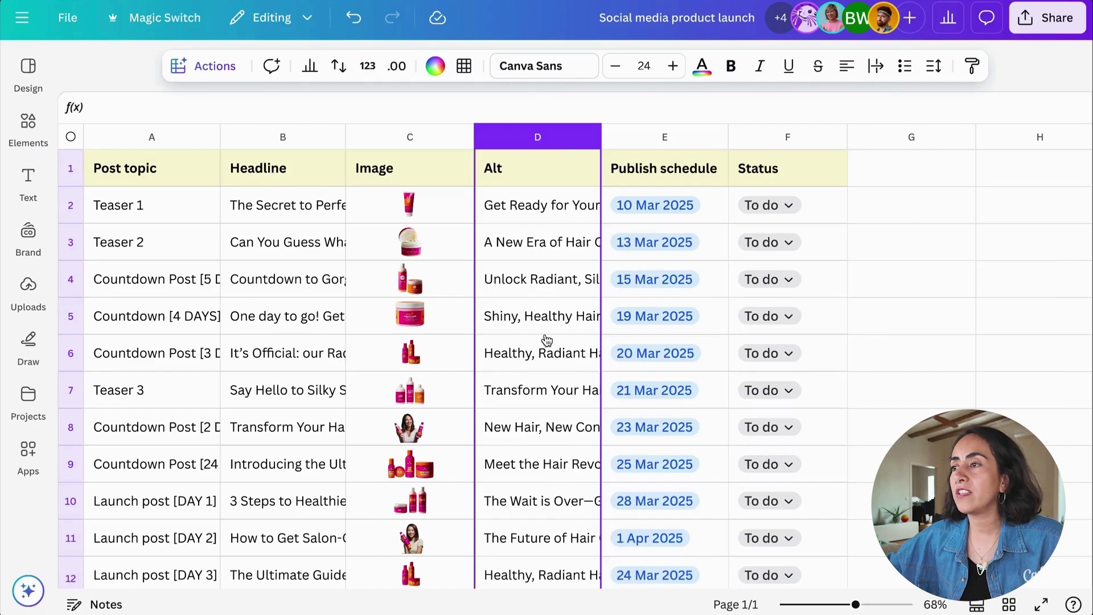
click(550, 183)
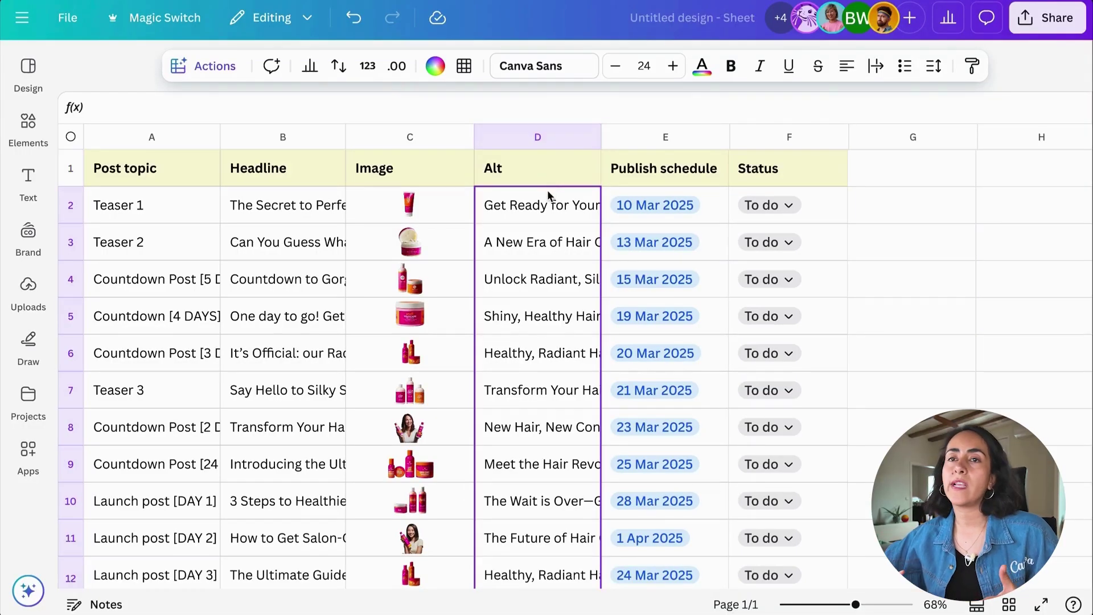
Step: Choose Translate for the Alt cells D2:D9 and pick Spanish as the target language
click(234, 67)
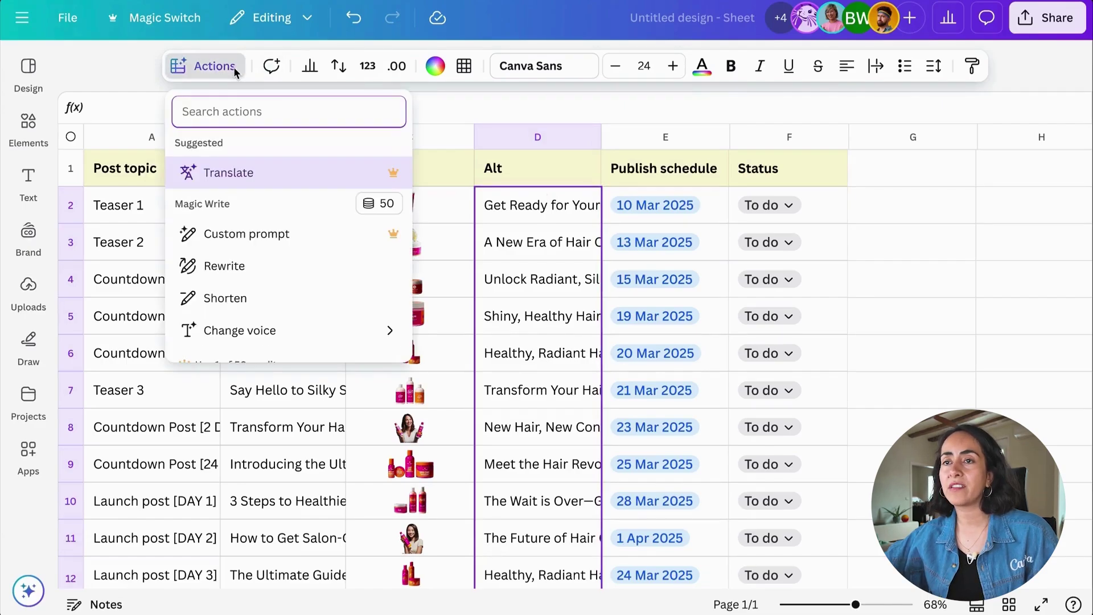
click(222, 174)
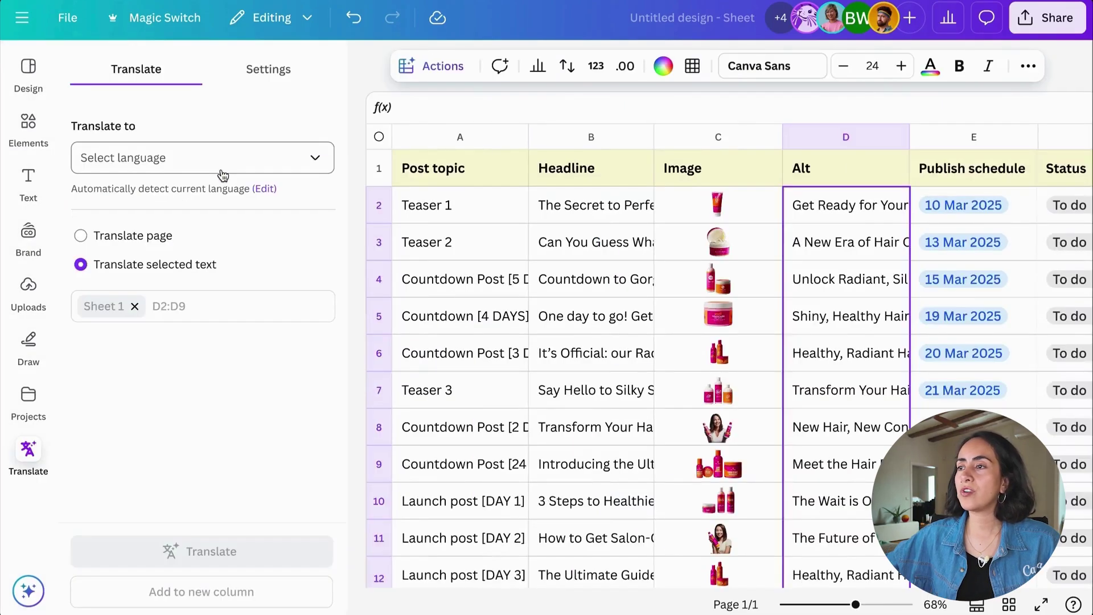
click(228, 165)
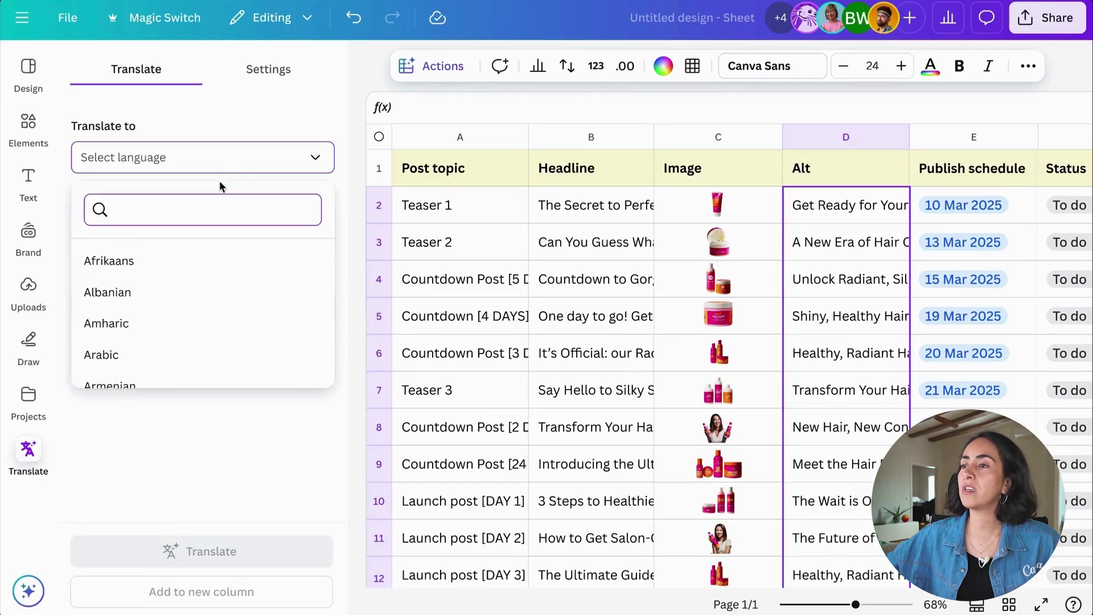
text(Sp)
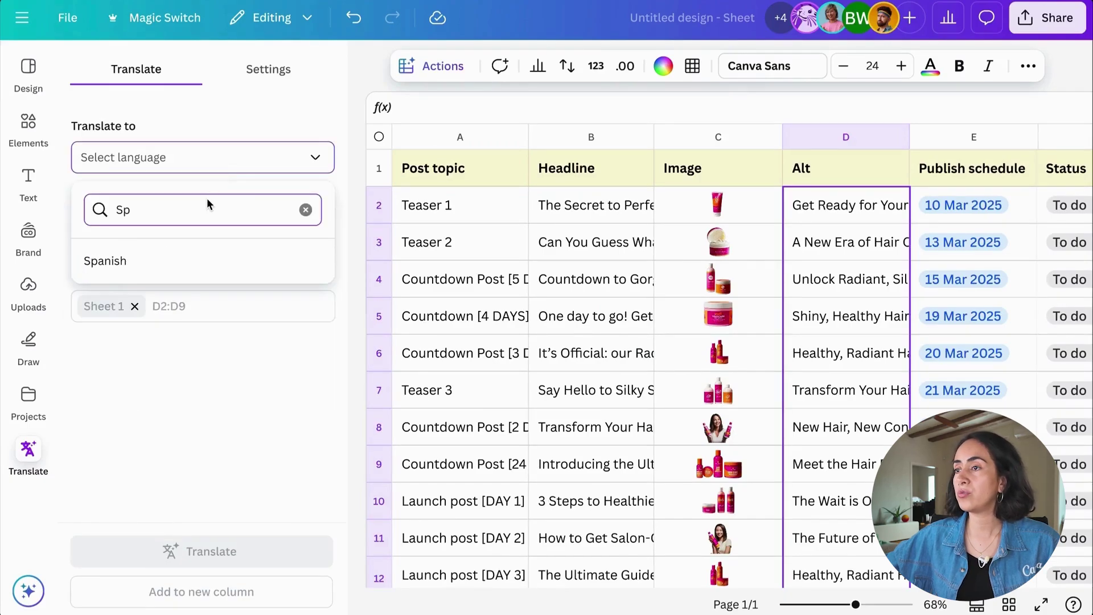
click(174, 256)
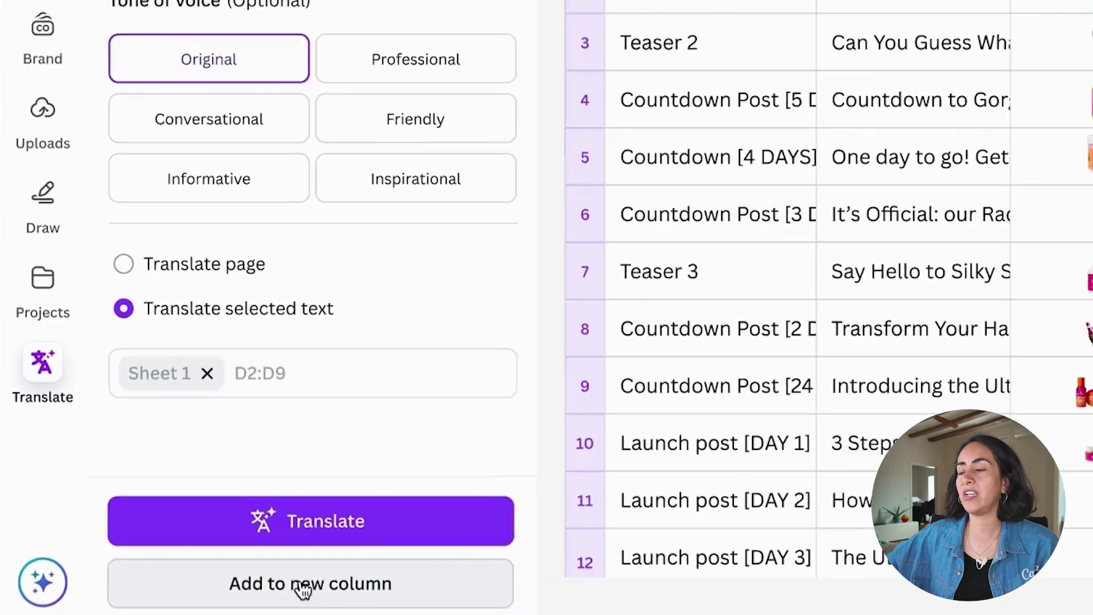
Step: Add the Spanish translations of the Alt taglines as a new column
click(350, 587)
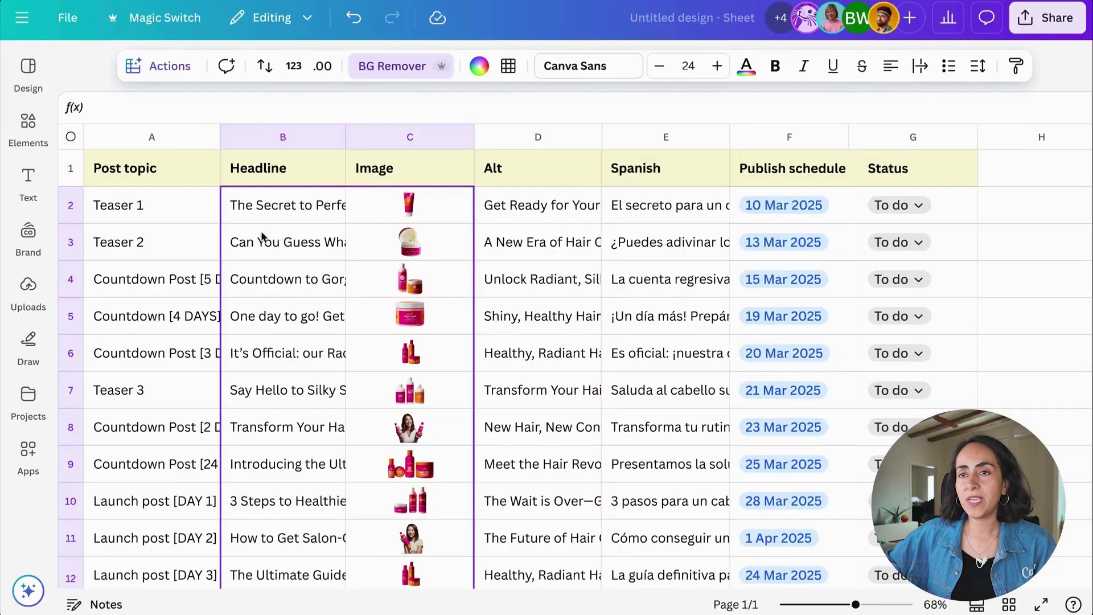
Step: Bulk-create from a template, linking Image to the bottle photo and Copy to the headline
click(169, 68)
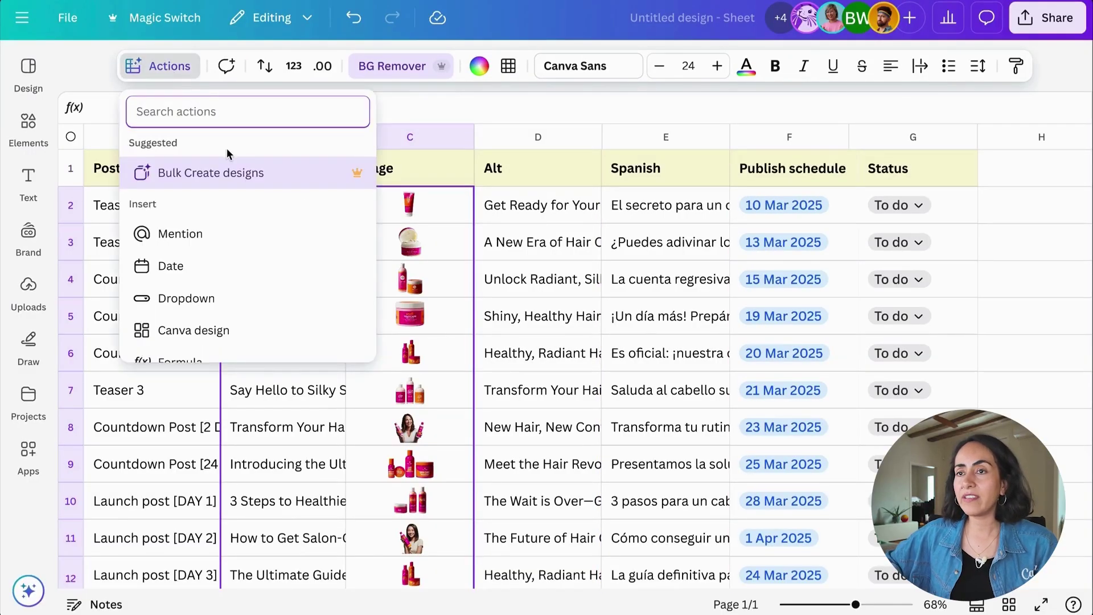
click(233, 175)
click(148, 276)
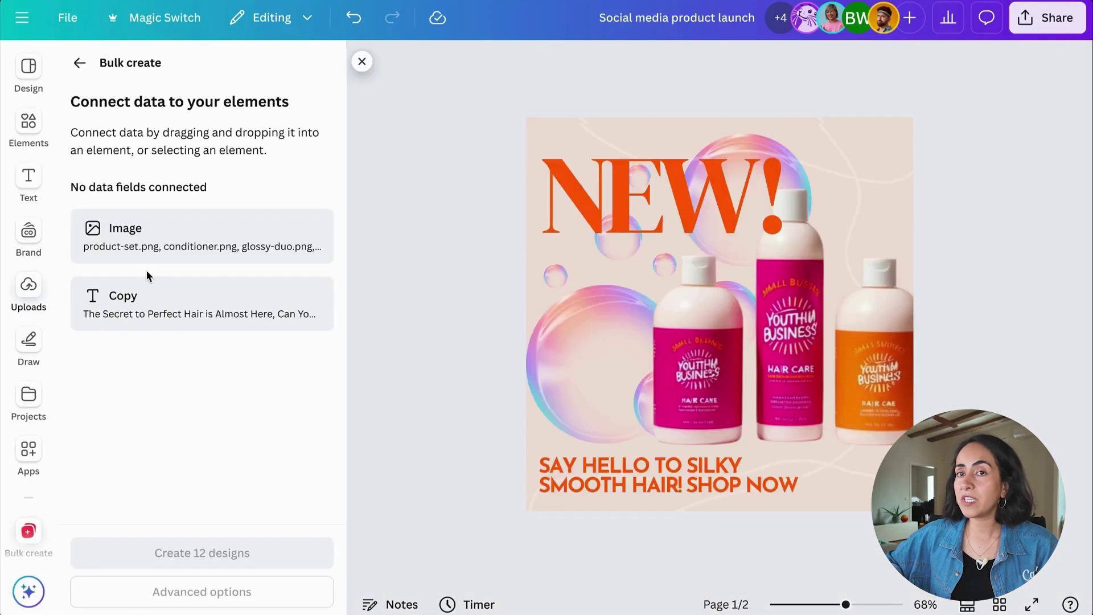
drag(238, 248, 722, 324)
drag(232, 307, 557, 448)
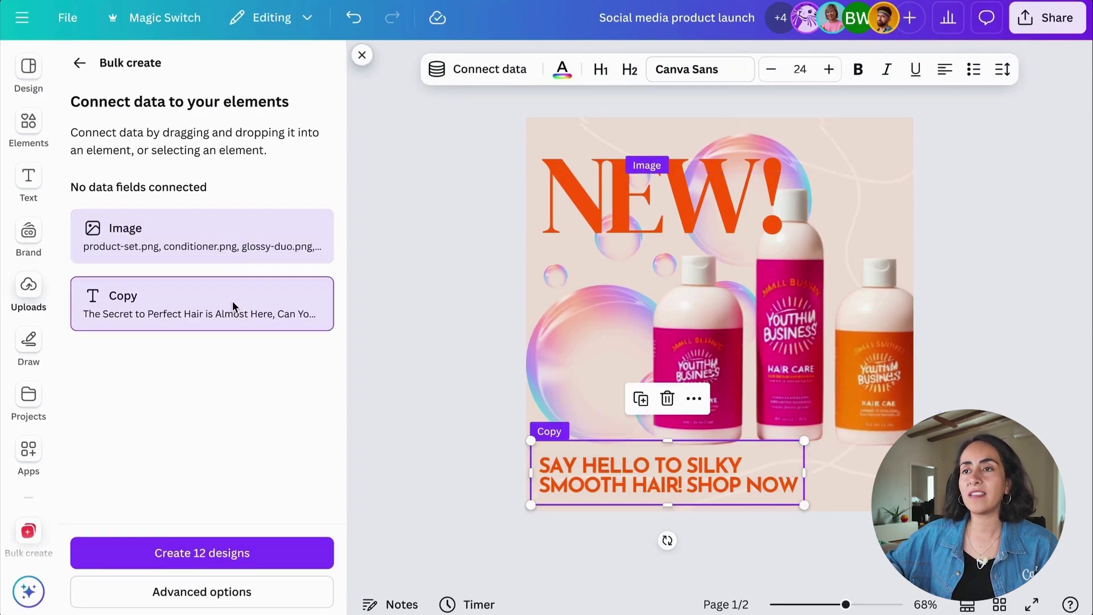
click(233, 367)
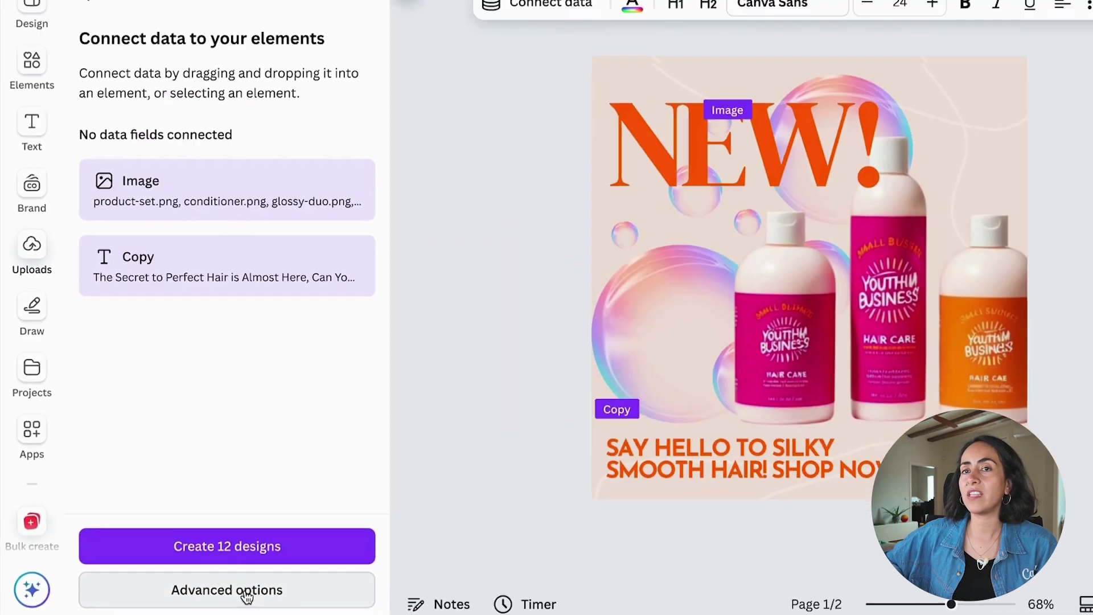
Step: Output 12 individual designs and generate them
click(402, 573)
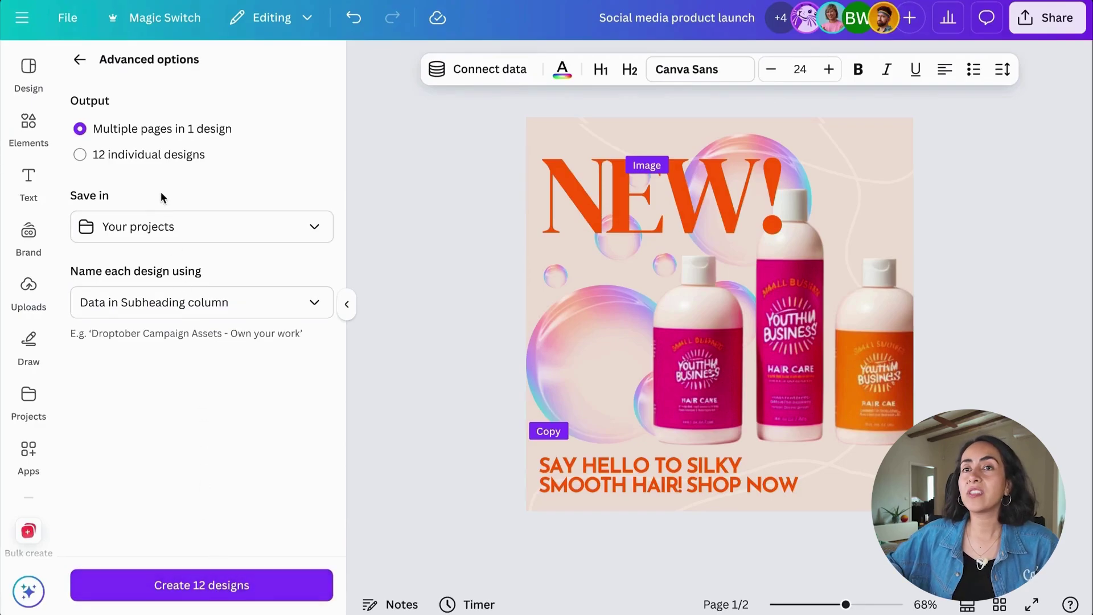
click(133, 162)
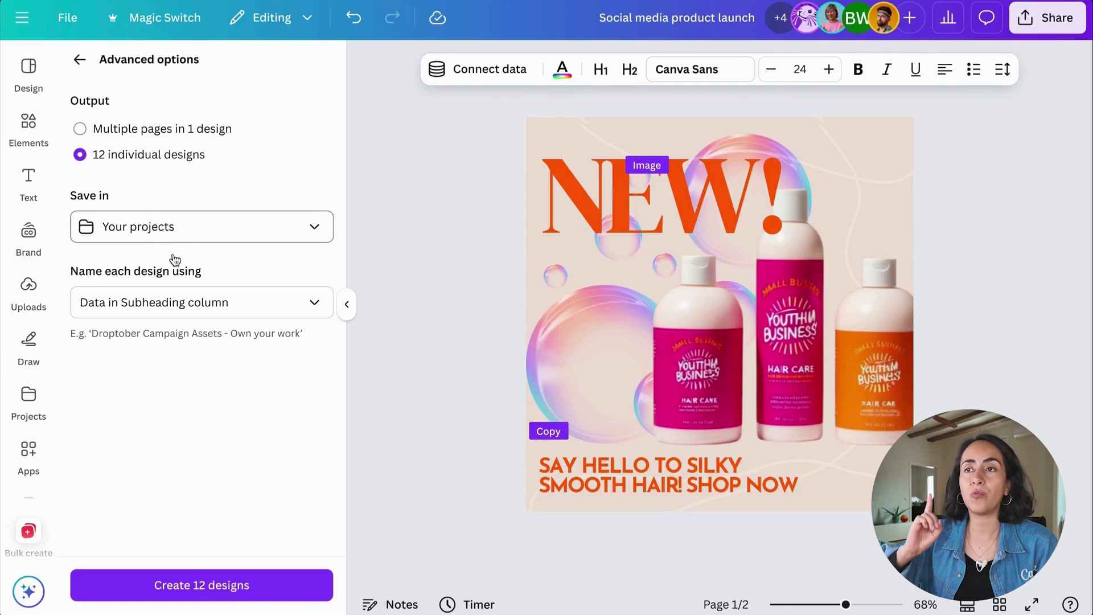
click(217, 594)
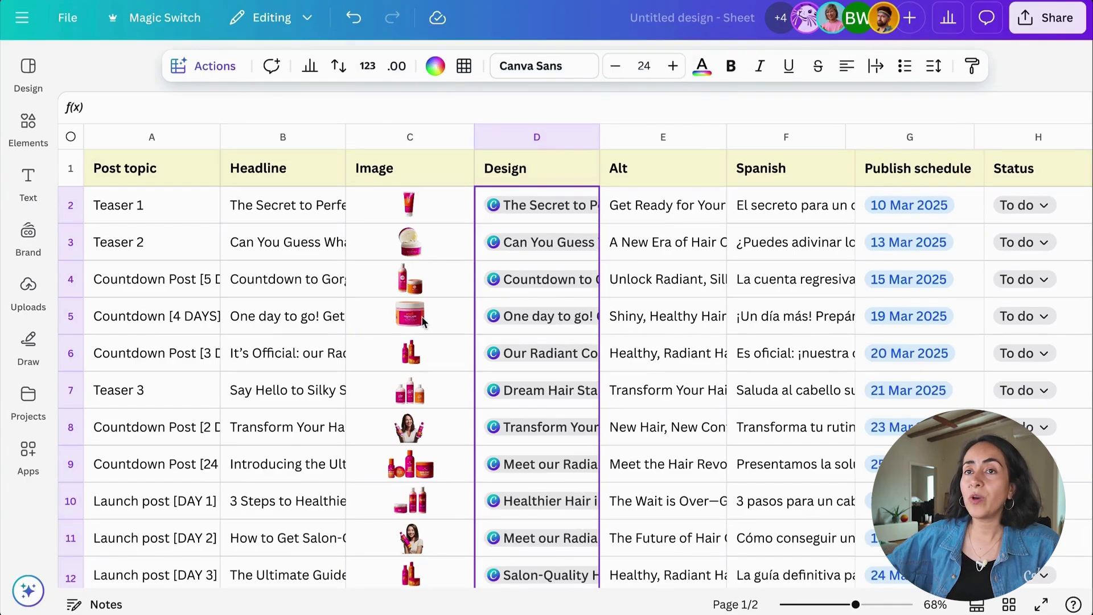
Step: Preview a linked design in the Design column and bring up the sheet actions list
mouse_move(518, 216)
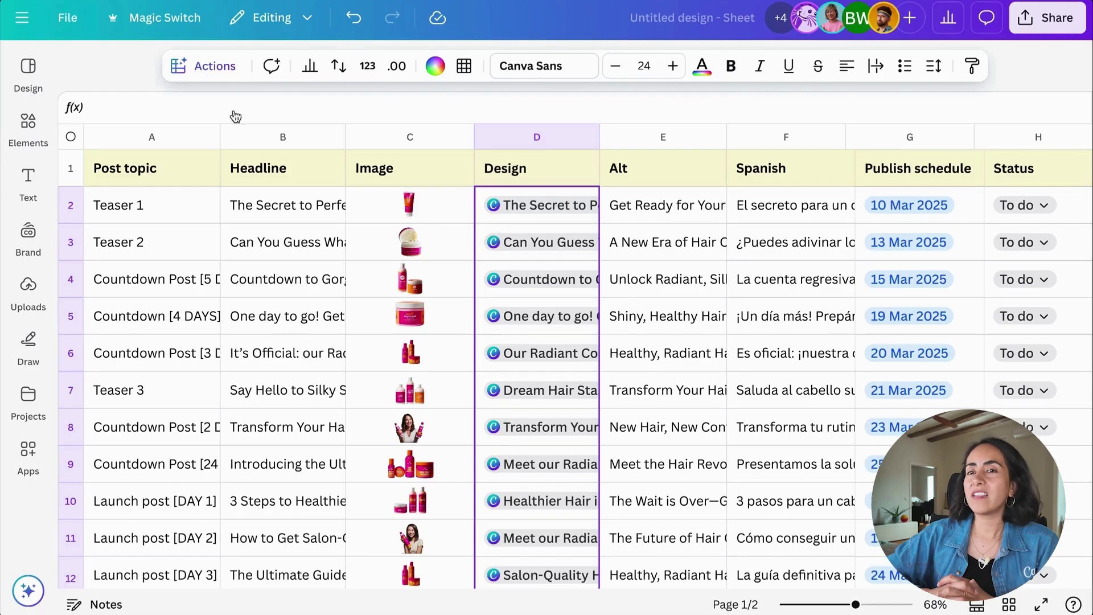
click(212, 70)
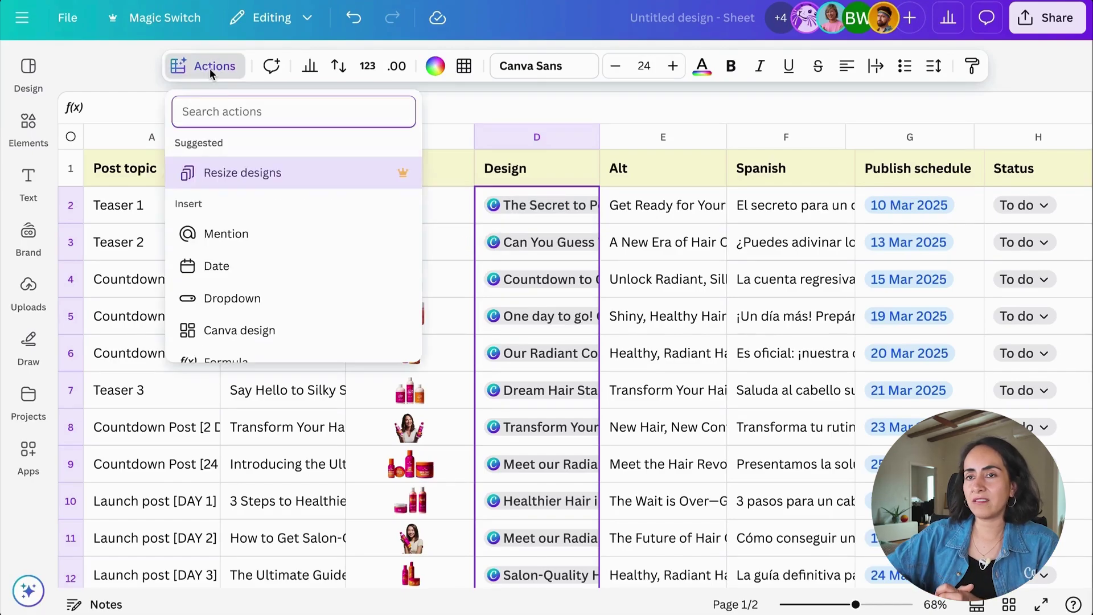
Step: Resize all 12 linked designs into Instagram Story and Facebook Post copies
click(227, 170)
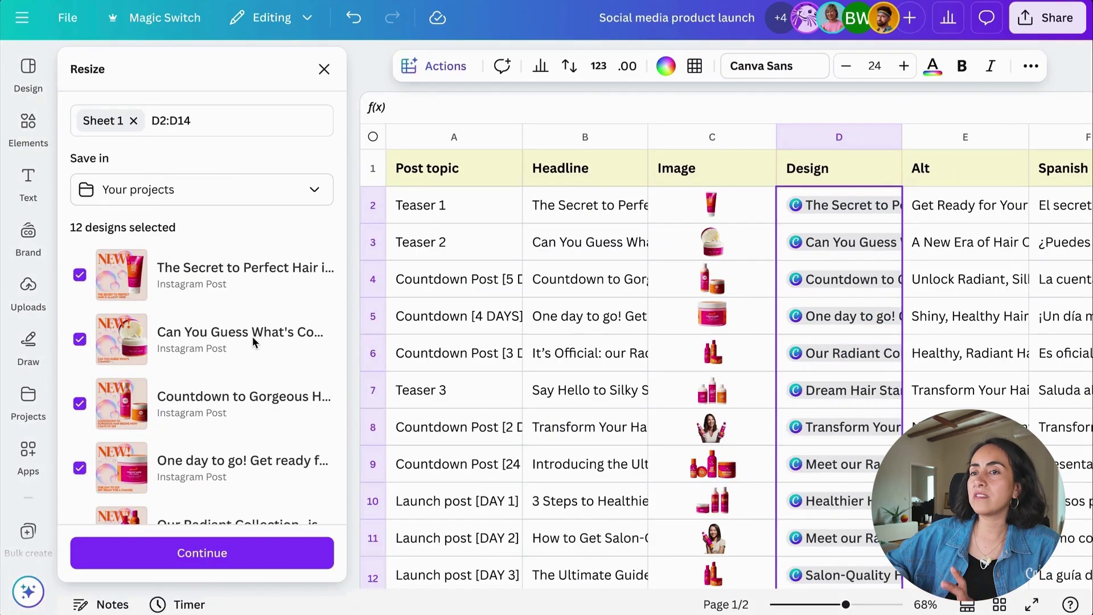
click(222, 558)
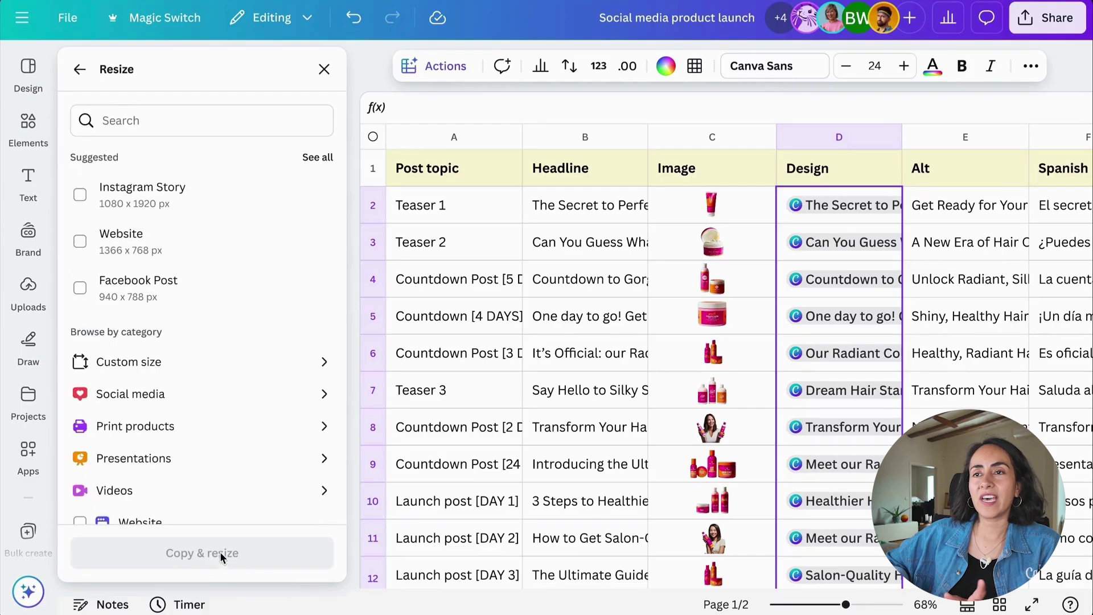
click(88, 196)
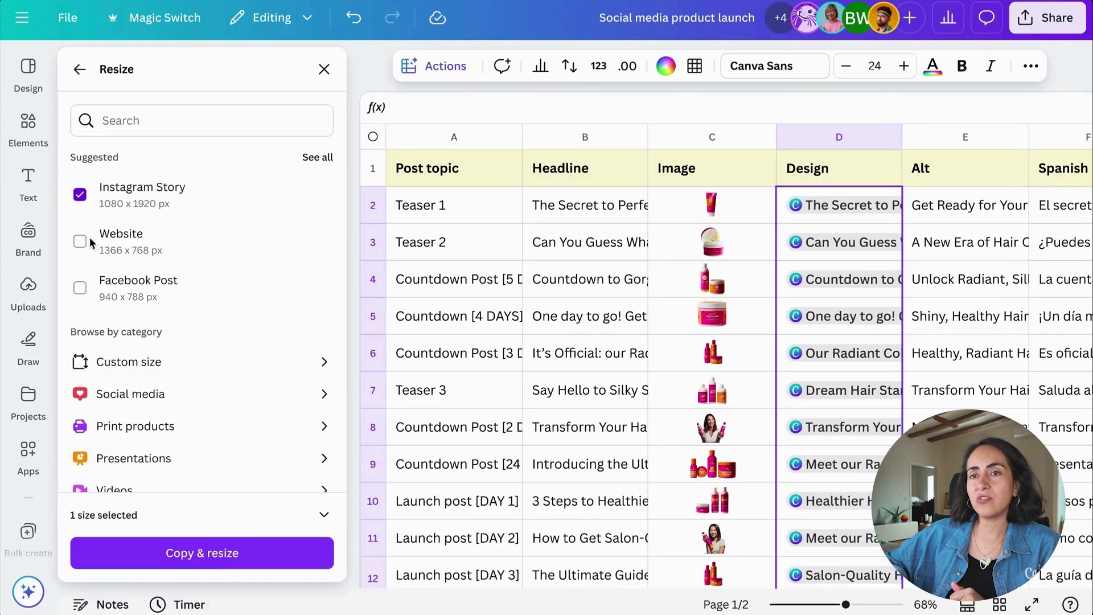
click(80, 288)
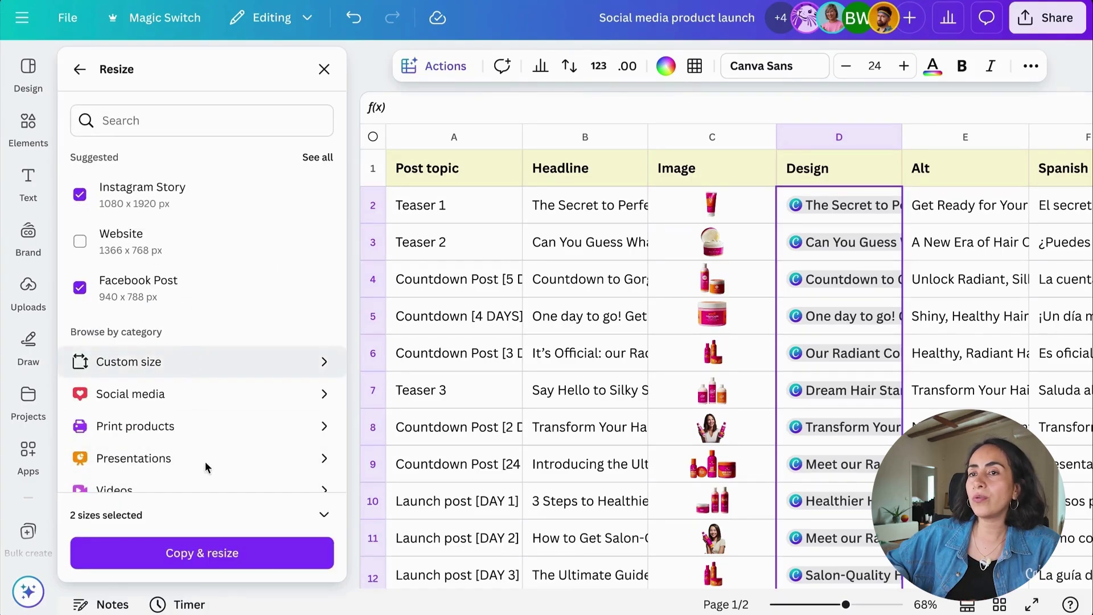
click(206, 554)
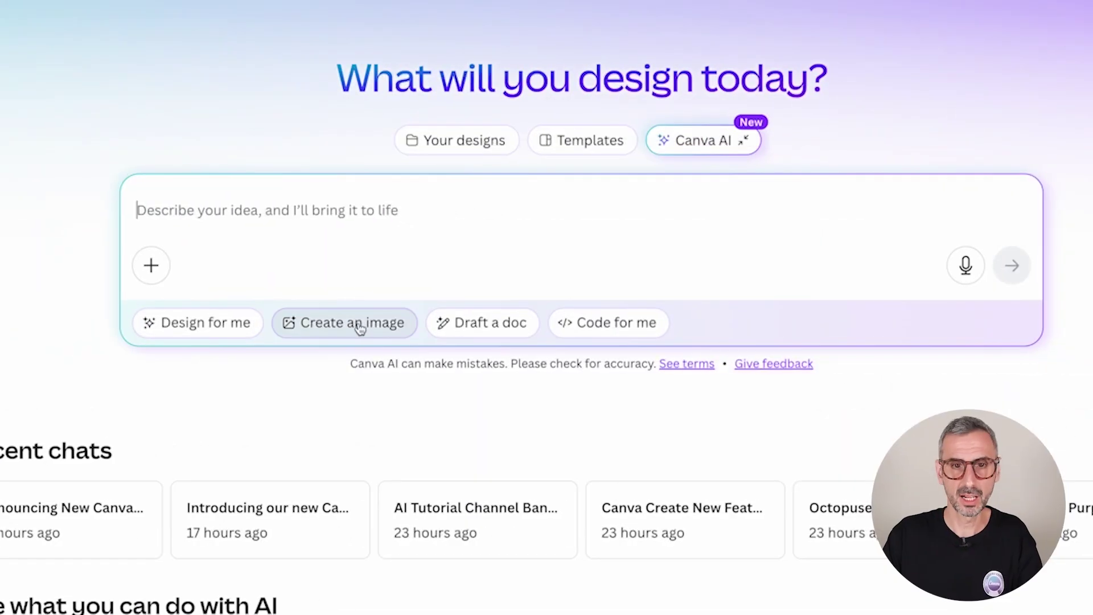
Step: Generate an image matching the octopus reference, then Magic Grab the octopus and recolour the page
click(356, 320)
click(334, 319)
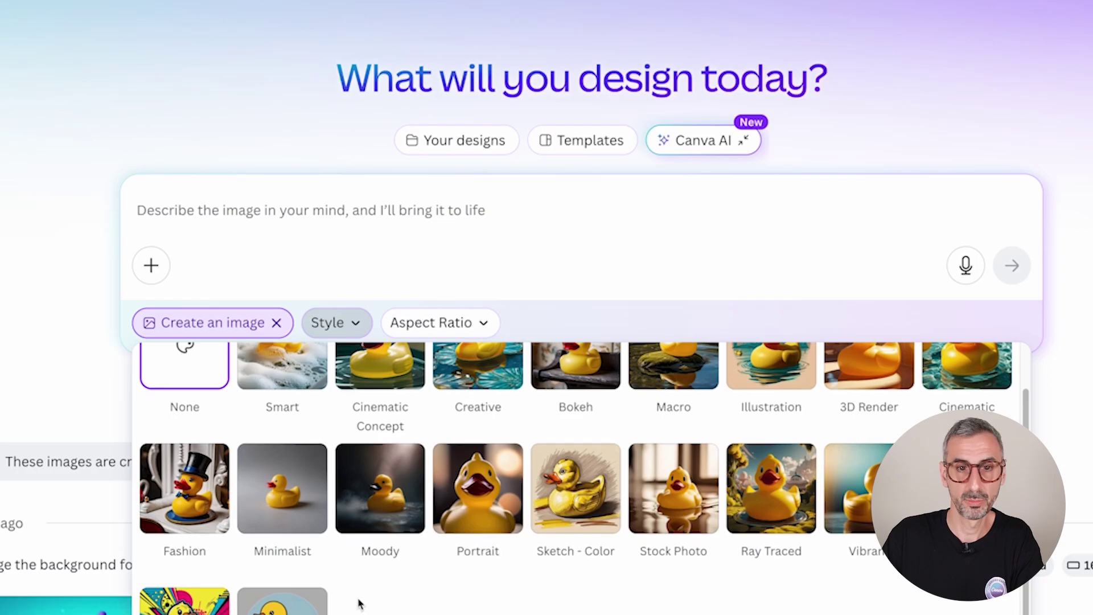
click(313, 222)
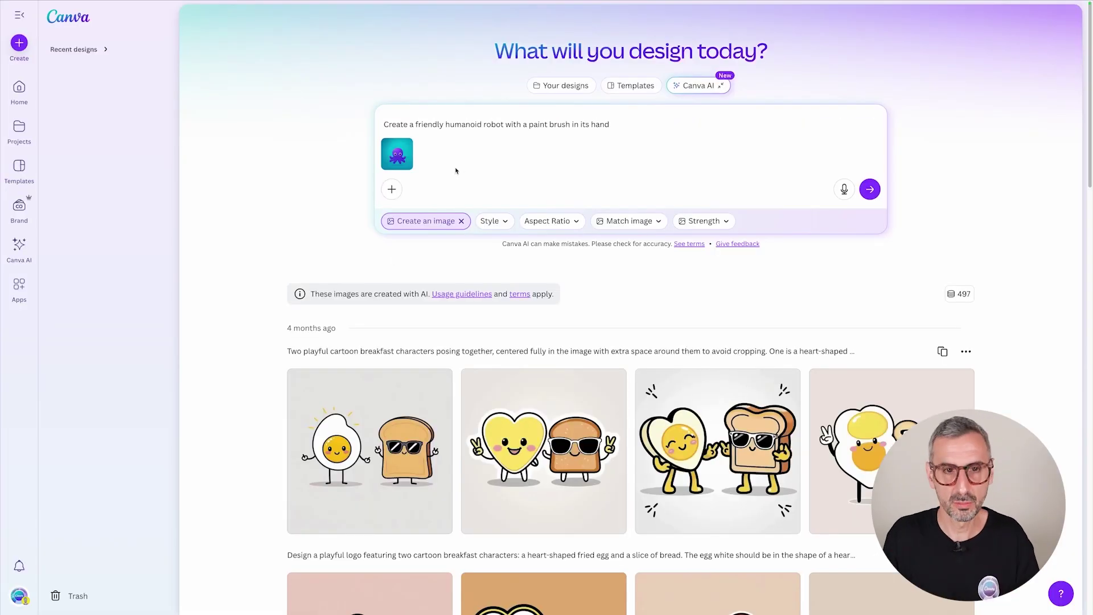
click(578, 384)
click(658, 471)
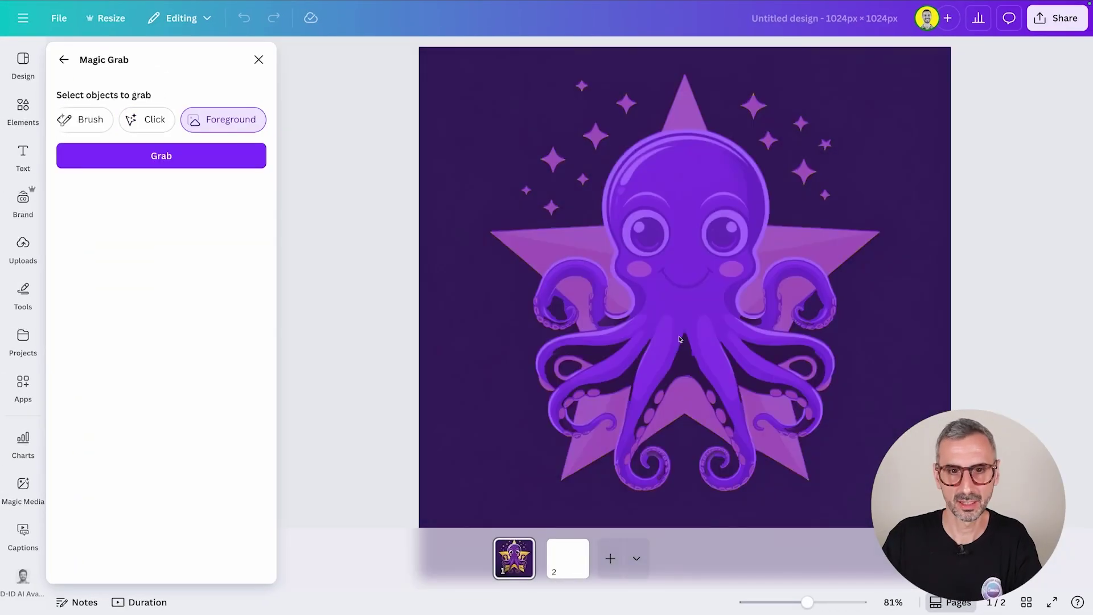
click(667, 209)
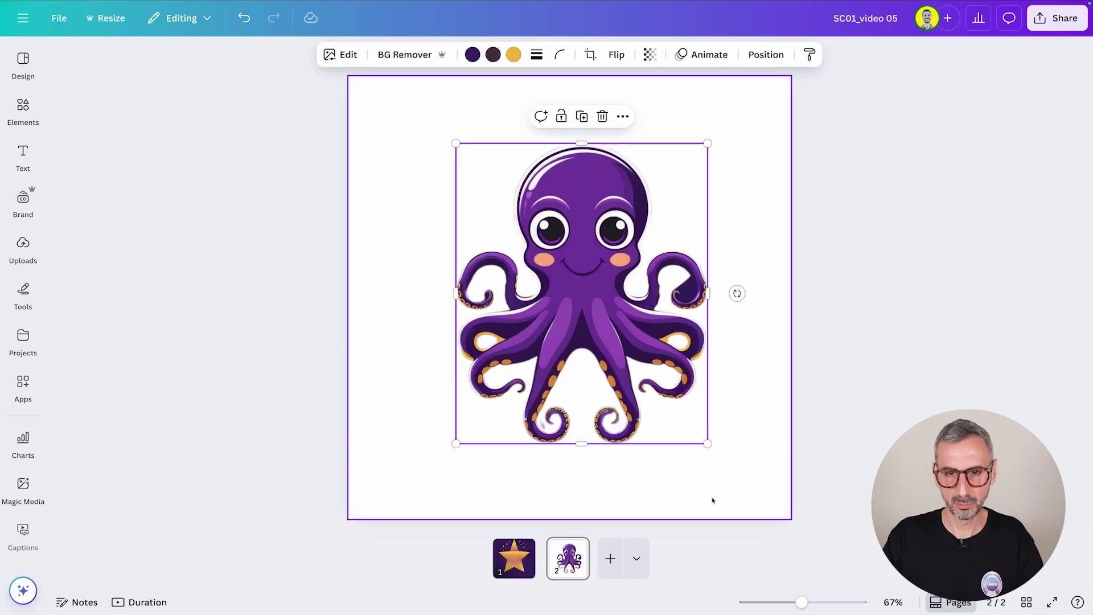
click(712, 500)
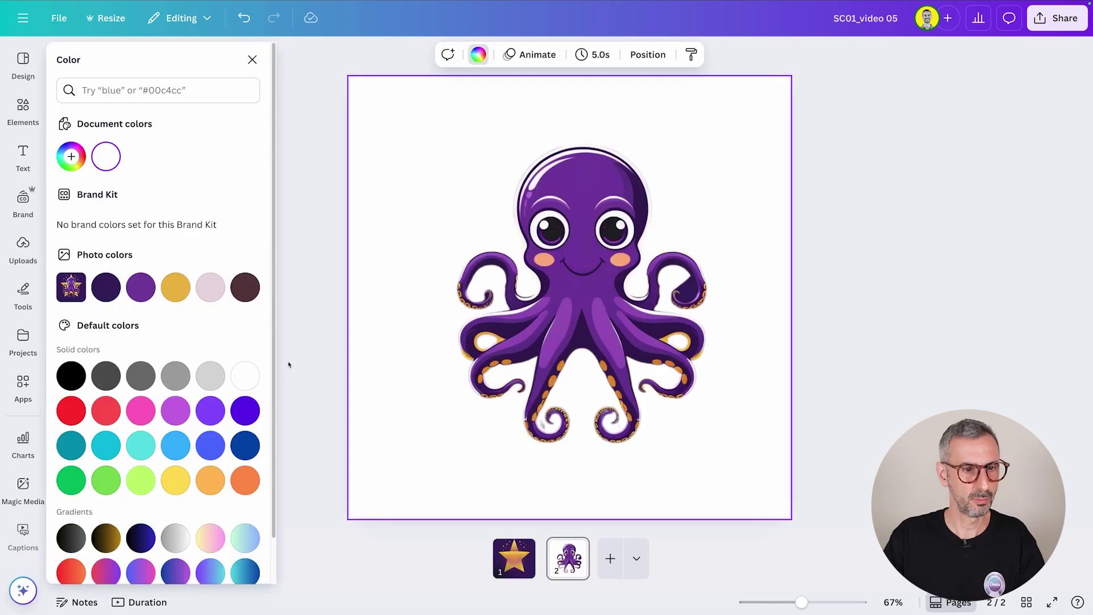